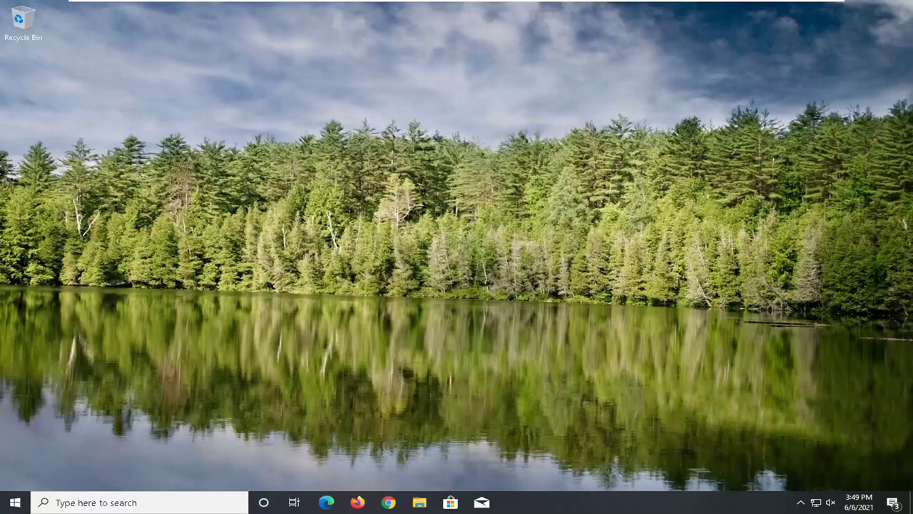
Launch the Microsoft Management Console (mmc) as administrator and allow it to make changes to the device
left_click(16, 504)
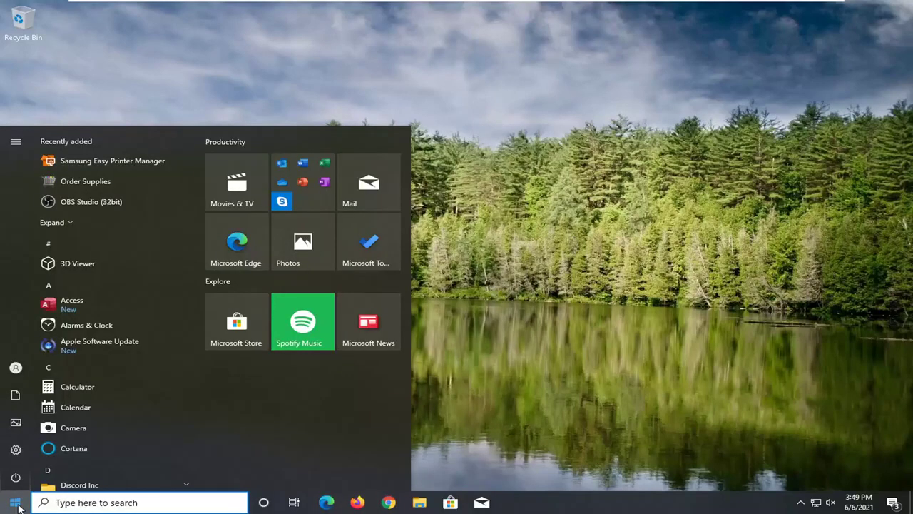
type("mmc")
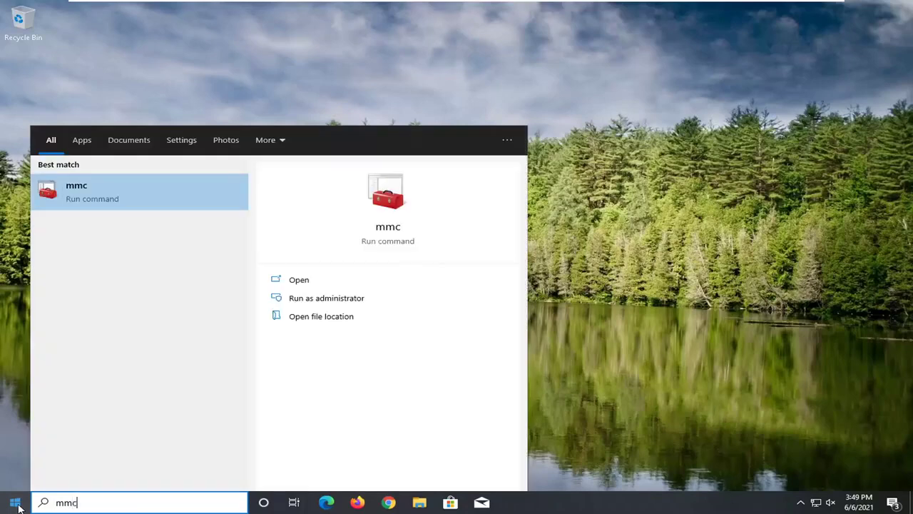
right_click(94, 208)
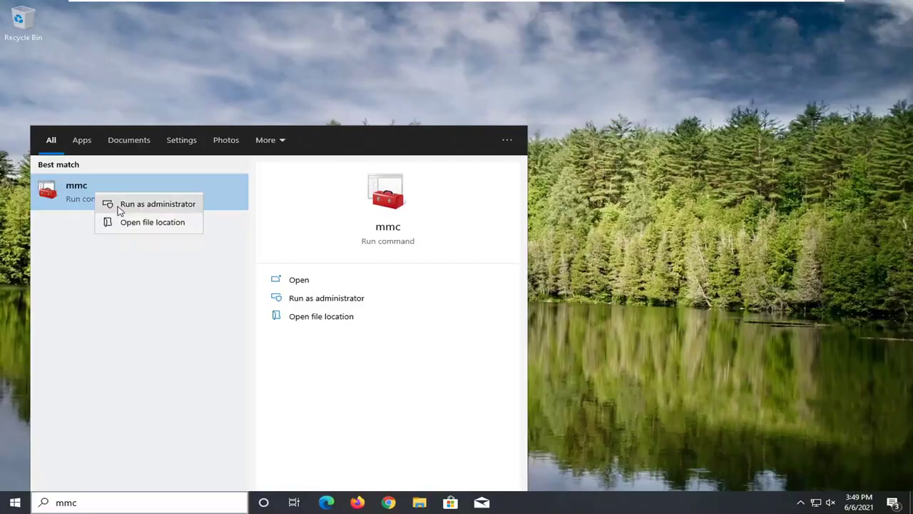
left_click(119, 207)
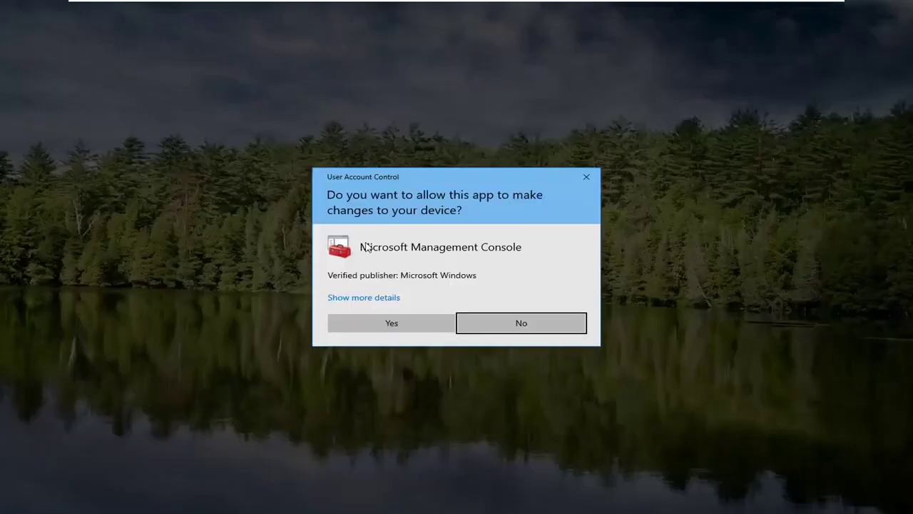
left_click(394, 325)
left_click_drag(273, 120, 287, 99)
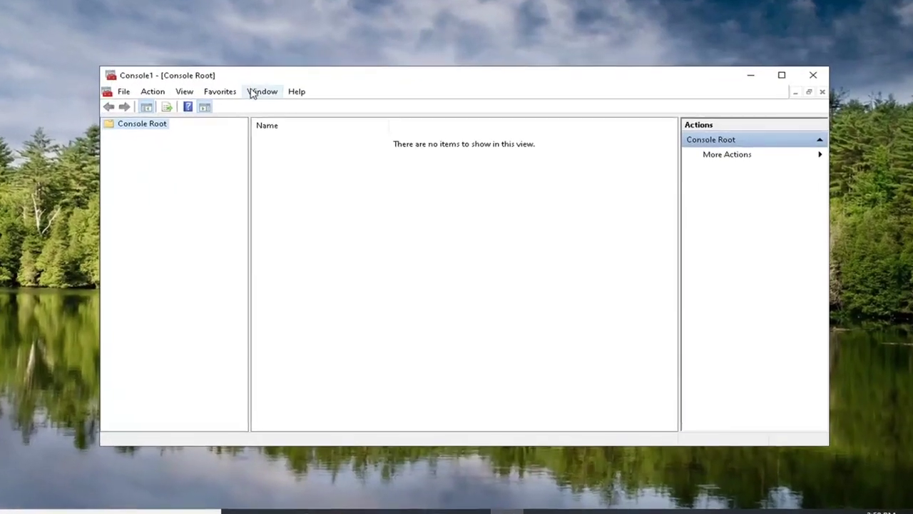
Add the Certificates snap-in to the console for the computer account, managing the local computer
left_click(63, 67)
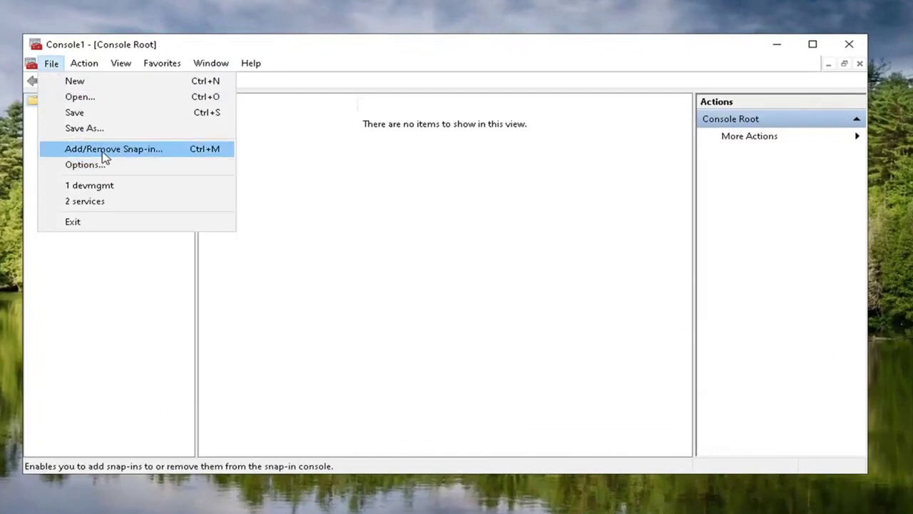
left_click(102, 151)
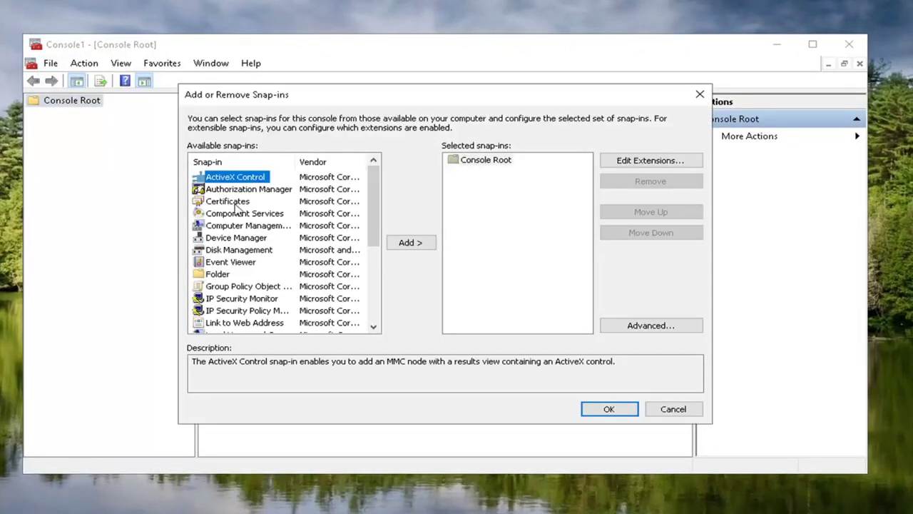
left_click(229, 203)
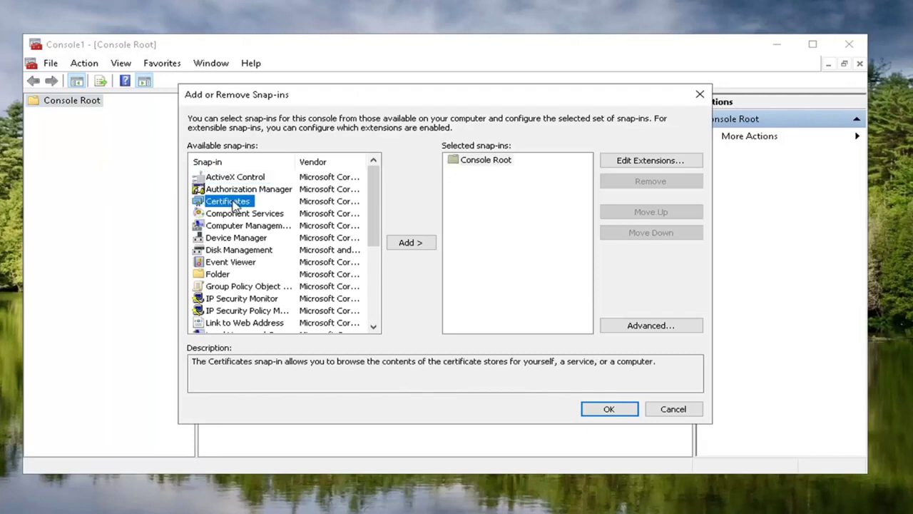
left_click(408, 244)
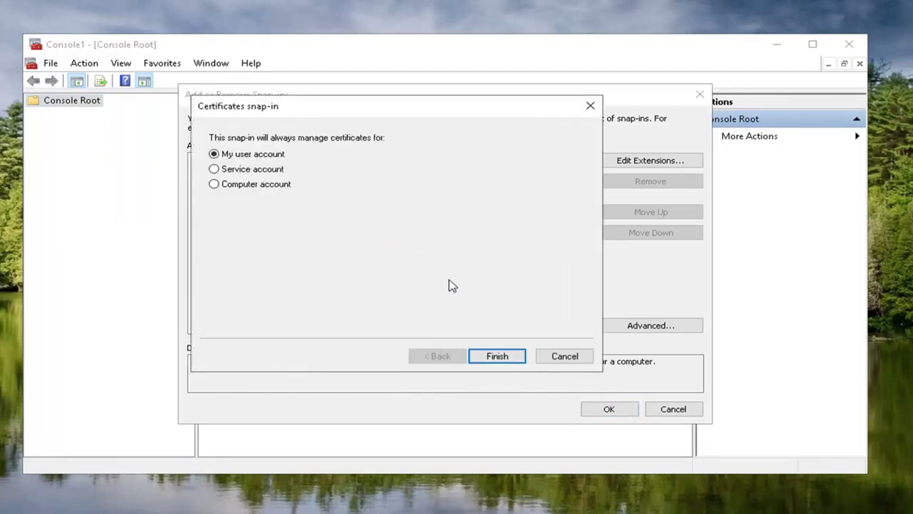
left_click(225, 187)
left_click(502, 365)
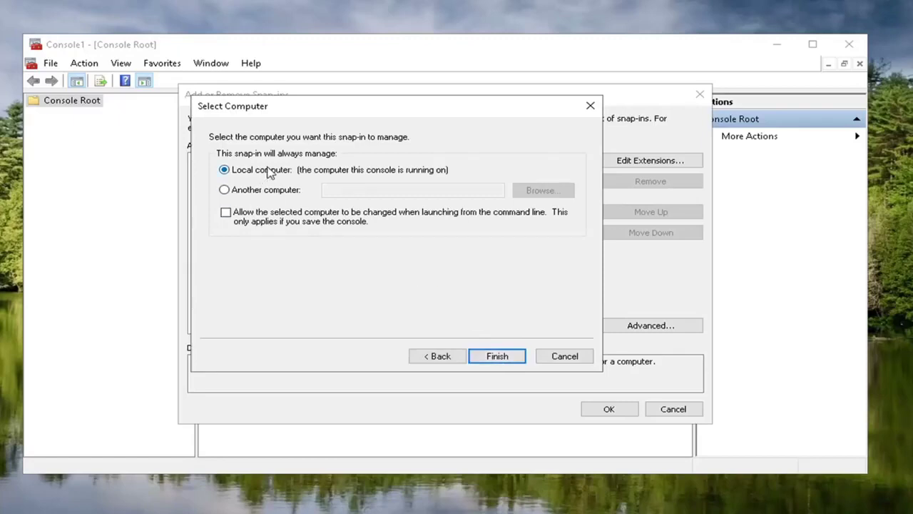
left_click(495, 362)
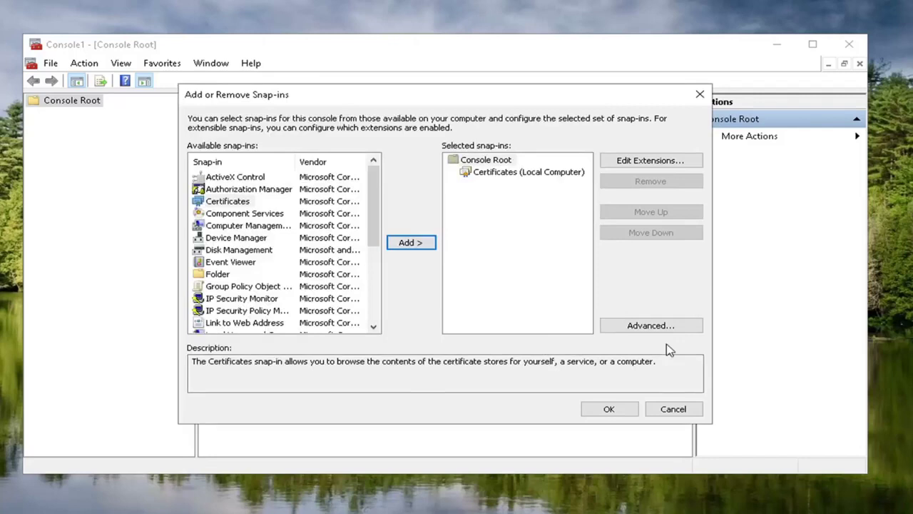
left_click(609, 412)
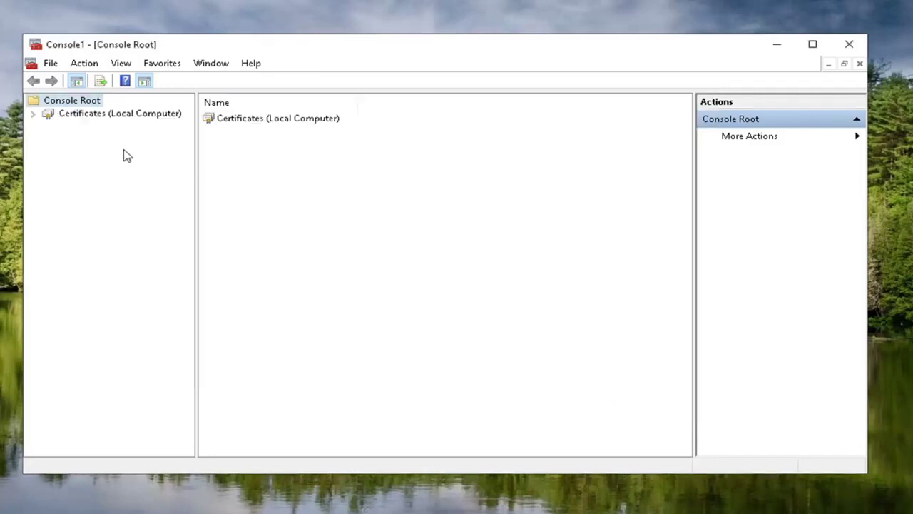
Open the Certificates folder under Trusted Root Certification Authorities in the local computer's certificate stores
left_click(104, 115)
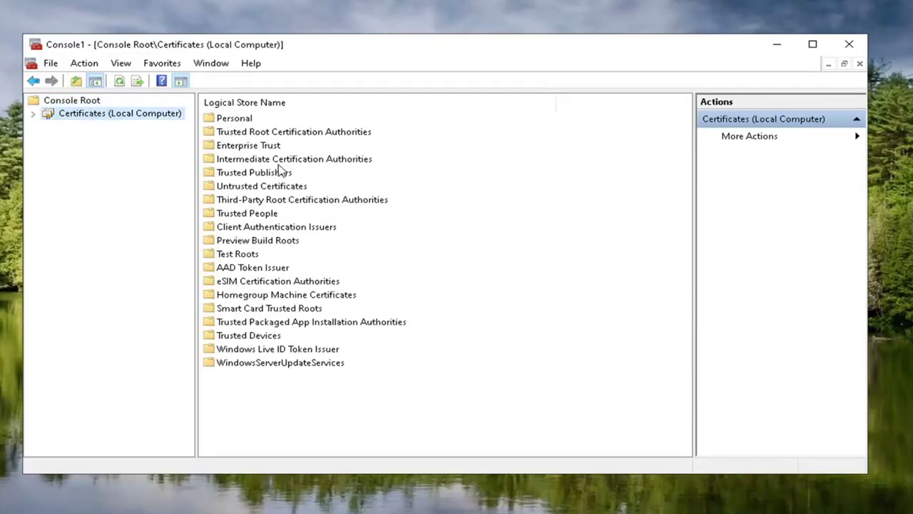
left_click(248, 134)
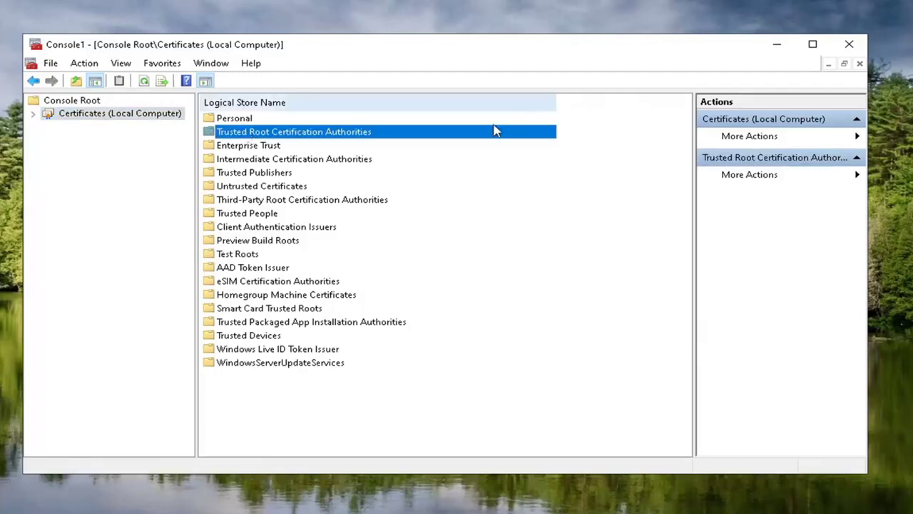
double_click(421, 133)
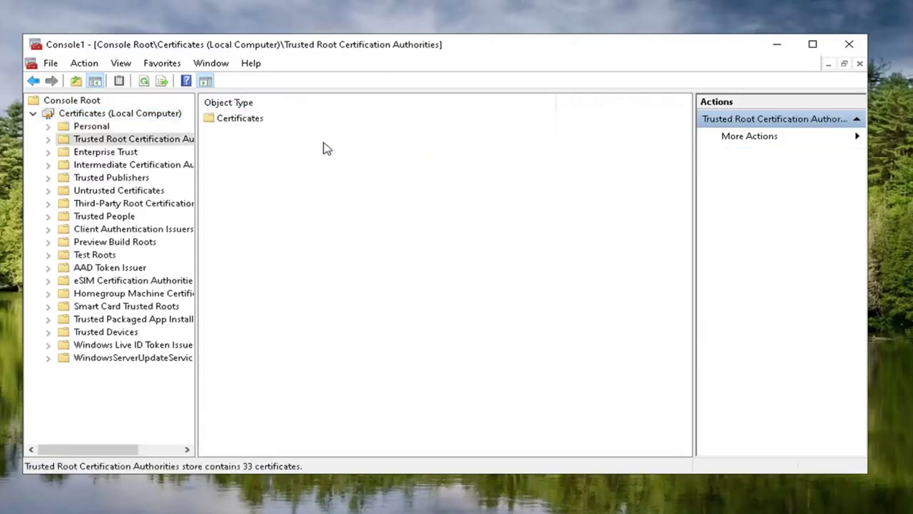
double_click(239, 120)
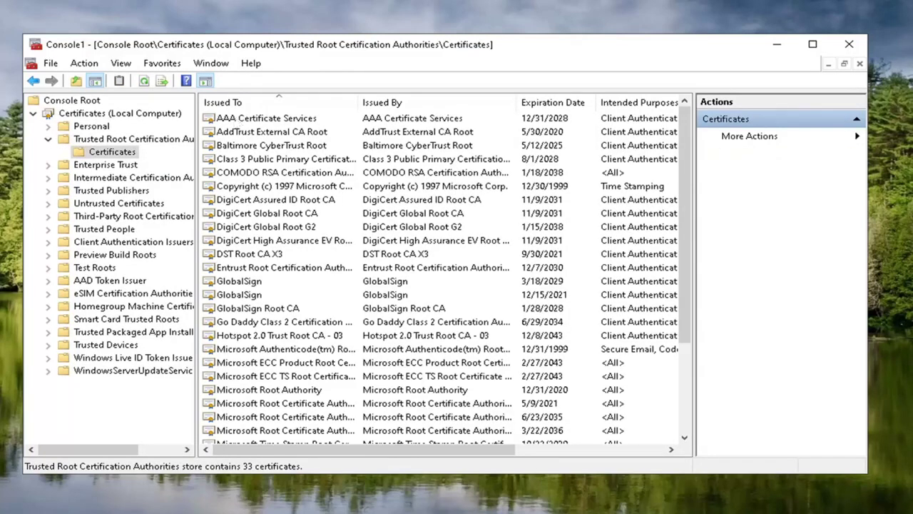
Start the Certificate Import Wizard for the Trusted Root Certification Authorities certificates and advance to the file selection
right_click(93, 153)
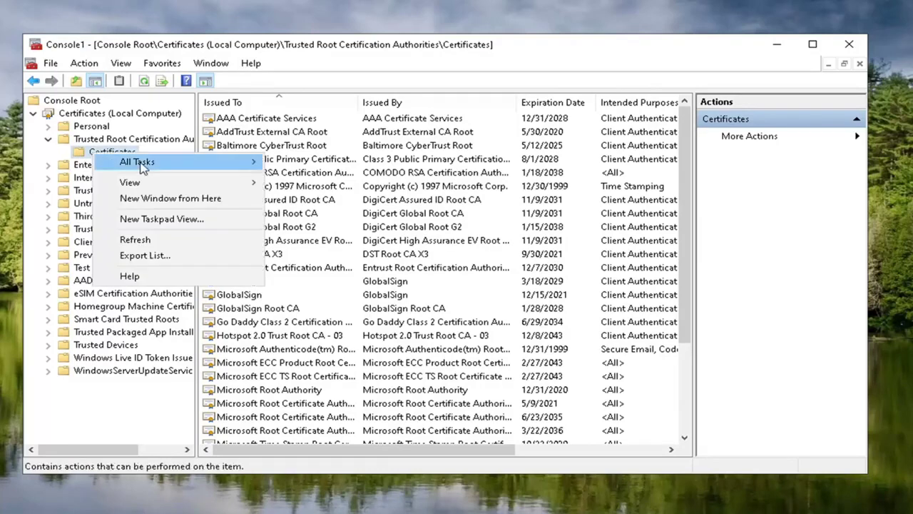
mouse_move(143, 166)
left_click(307, 162)
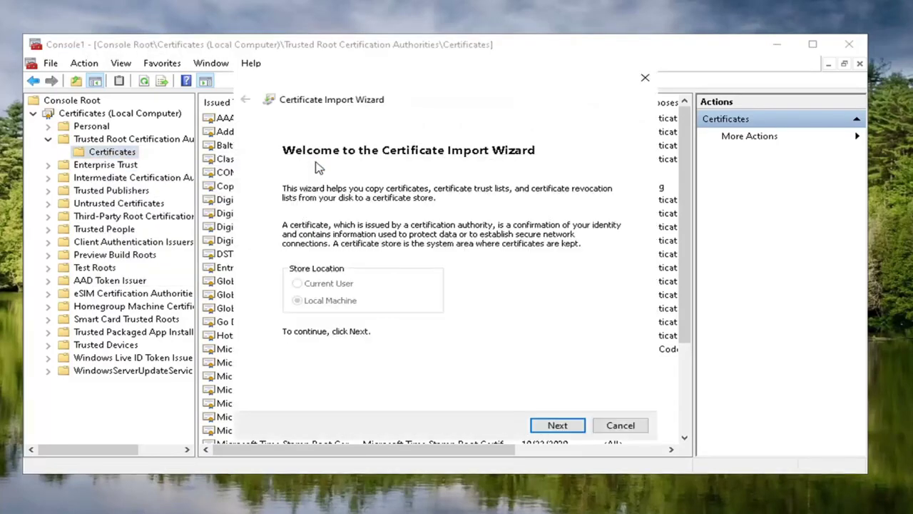
left_click(563, 431)
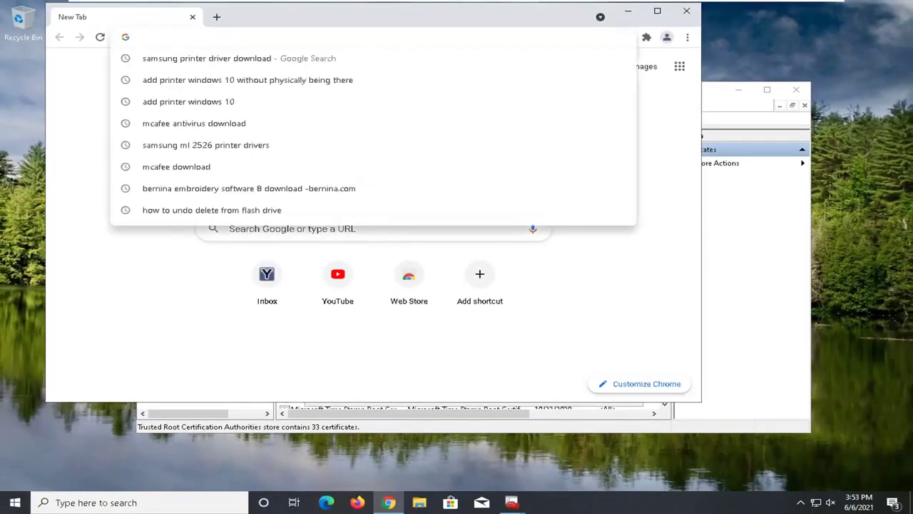
right_click(239, 37)
left_click(270, 112)
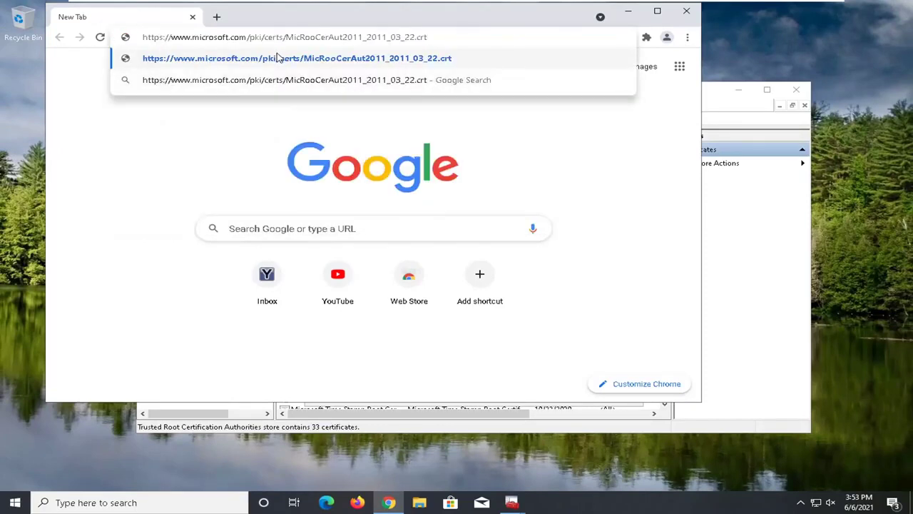
left_click(319, 63)
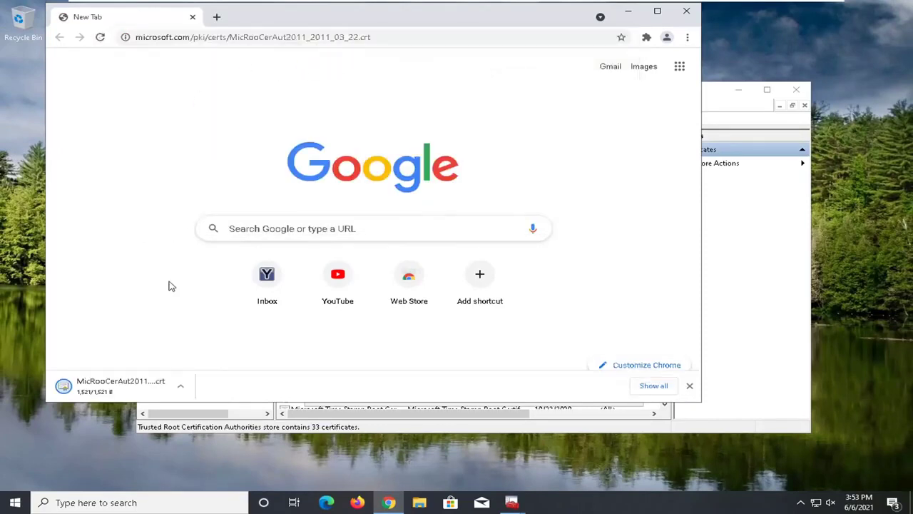
Show the downloaded certificate in its folder, move it to the desktop, and close the Downloads and browser windows
left_click(117, 385)
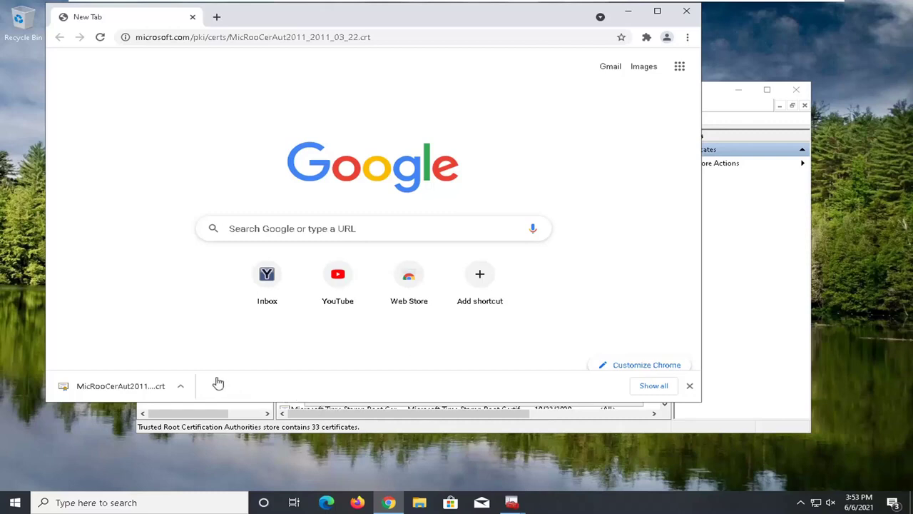
left_click(180, 386)
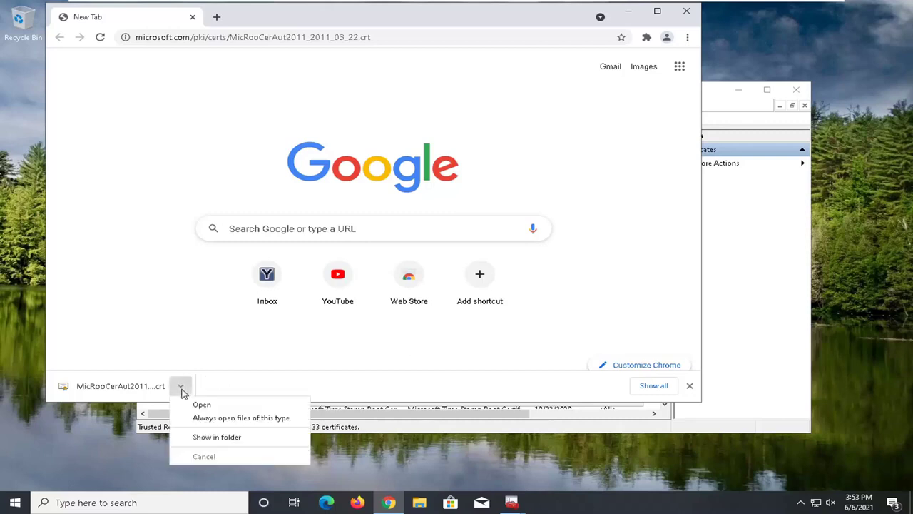
left_click(207, 428)
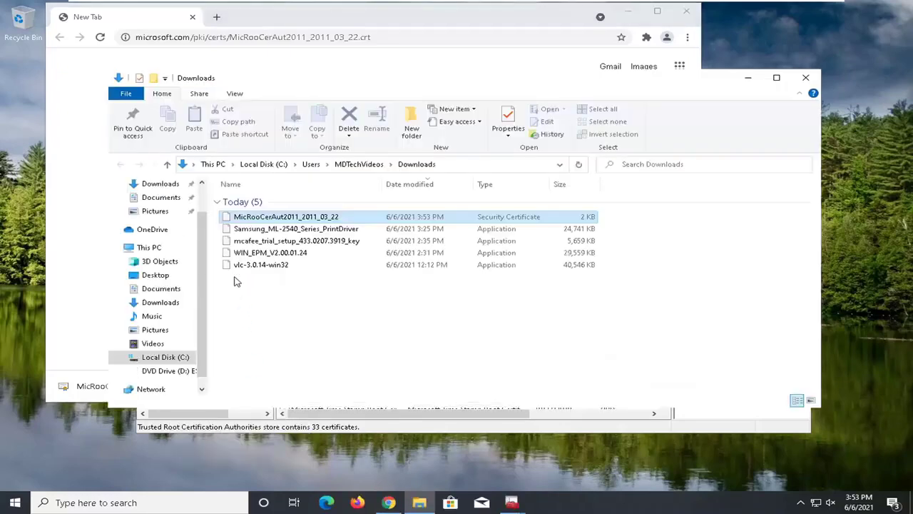
left_click_drag(248, 222, 25, 214)
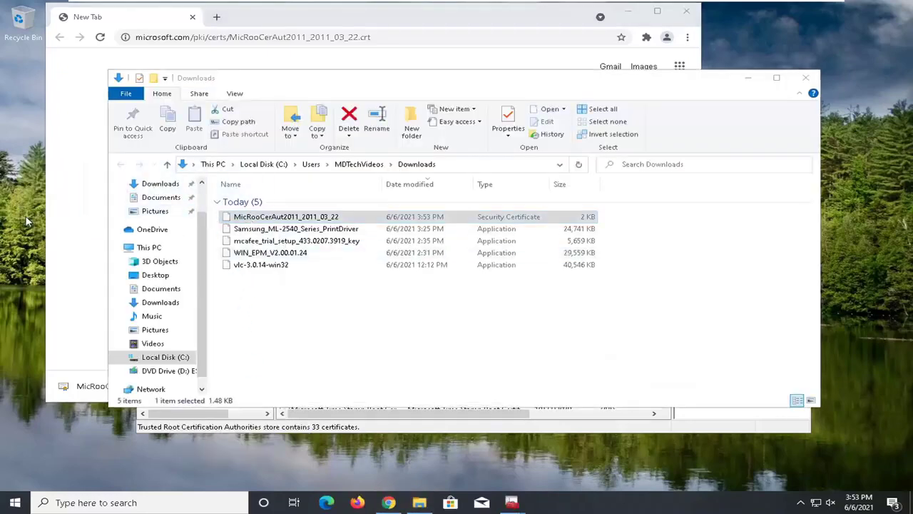
left_click(806, 77)
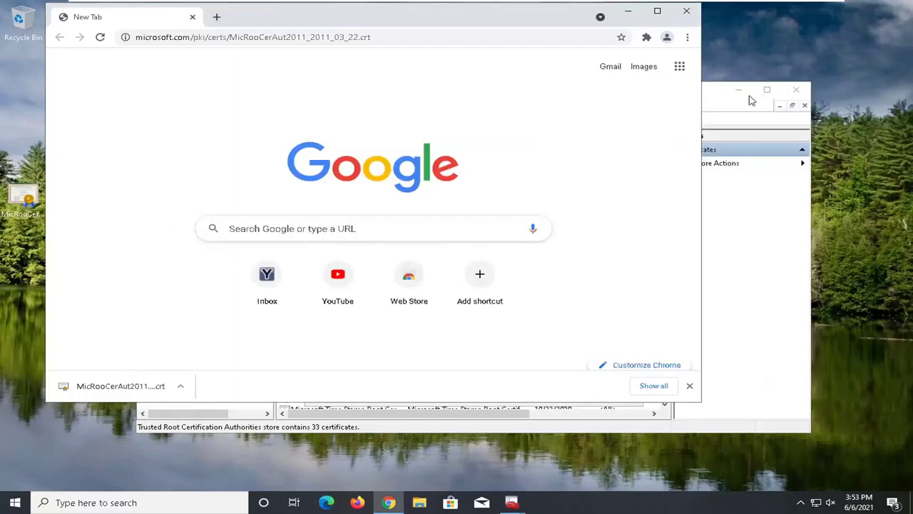
left_click(686, 10)
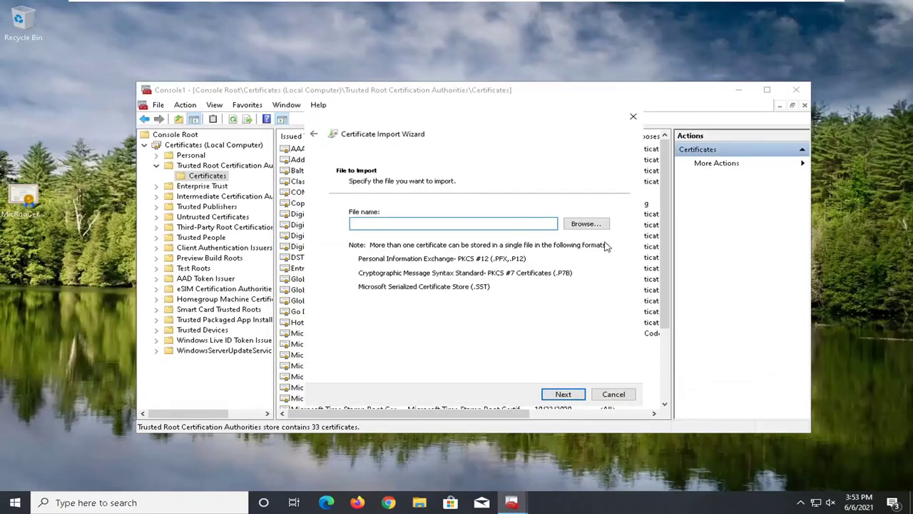
Choose MicRooCerAut2011_2011_03_22 from the Desktop as the certificate file to import
left_click(582, 225)
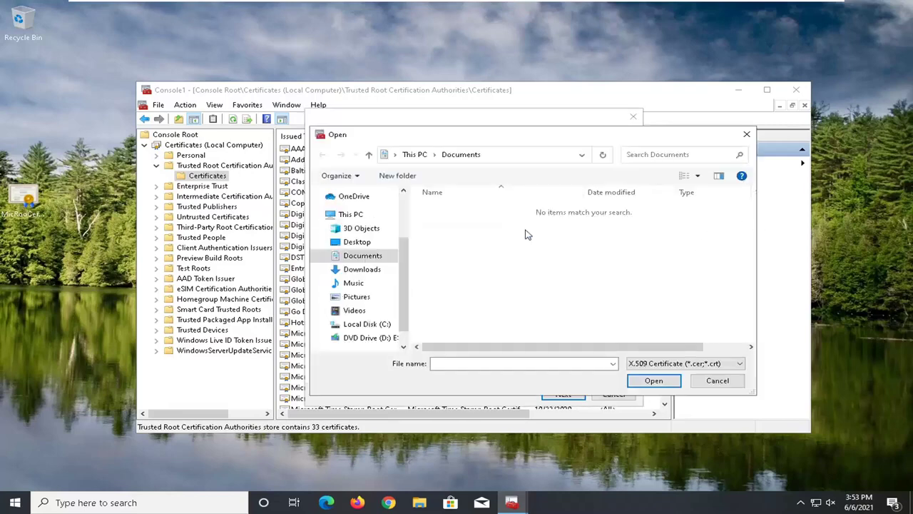
left_click(357, 242)
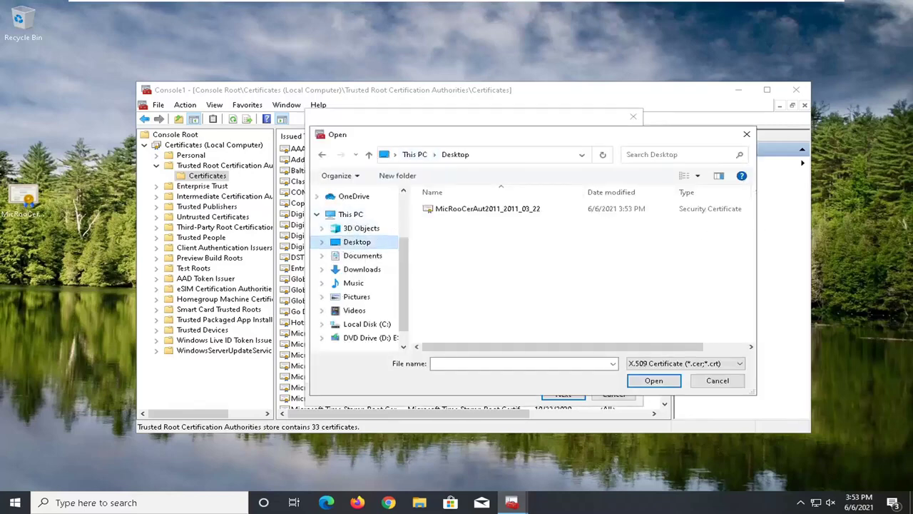
left_click_drag(425, 142, 383, 137)
left_click(426, 207)
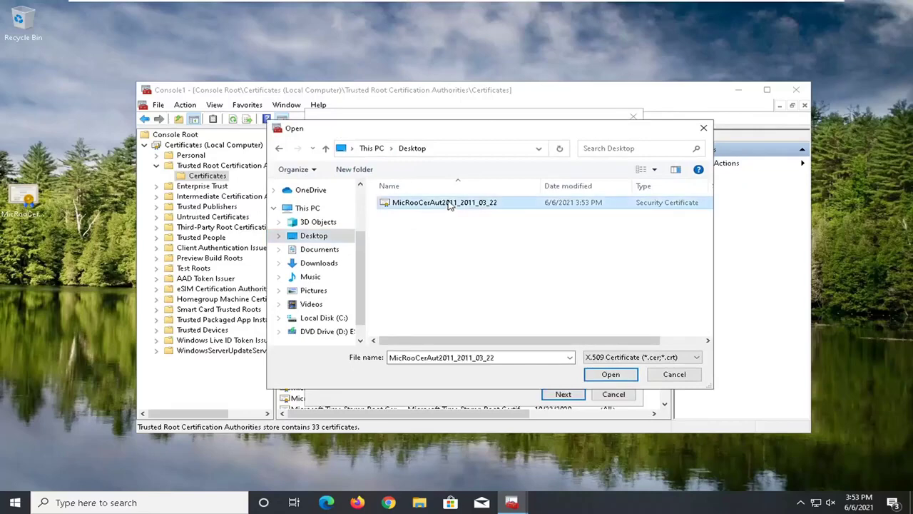
double_click(450, 204)
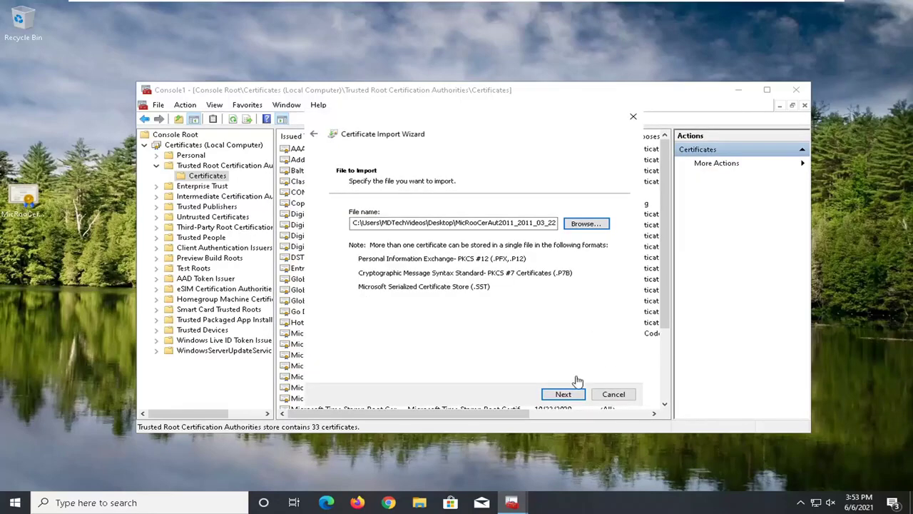
Complete the import with the certificate placed in the Trusted Root Certification Authorities store
left_click(563, 396)
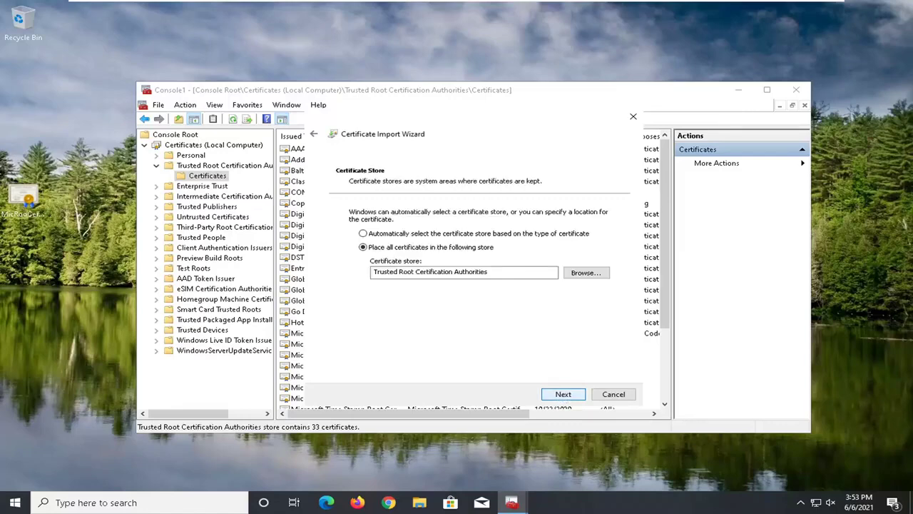
left_click(572, 395)
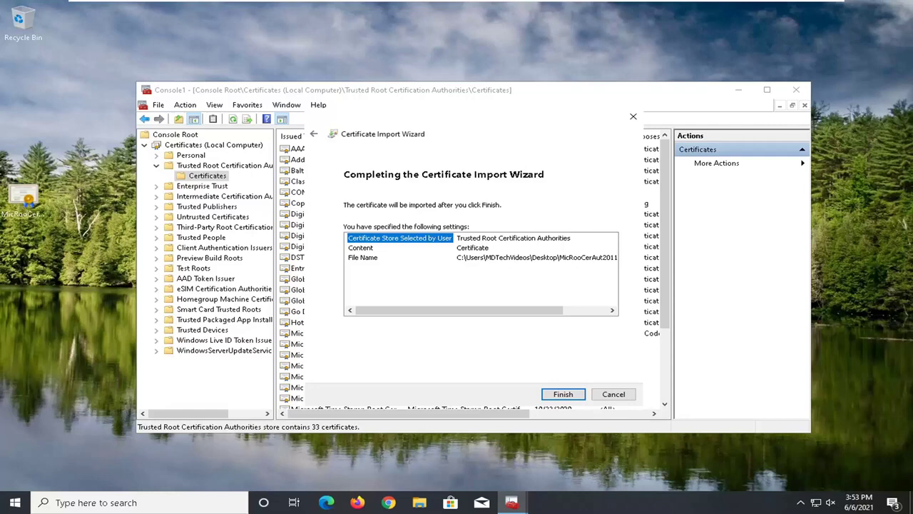
left_click(560, 394)
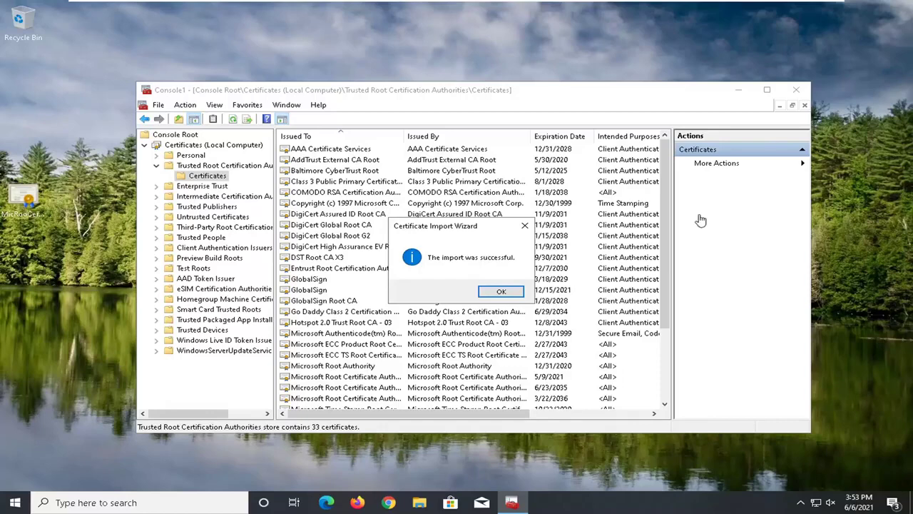
left_click(493, 292)
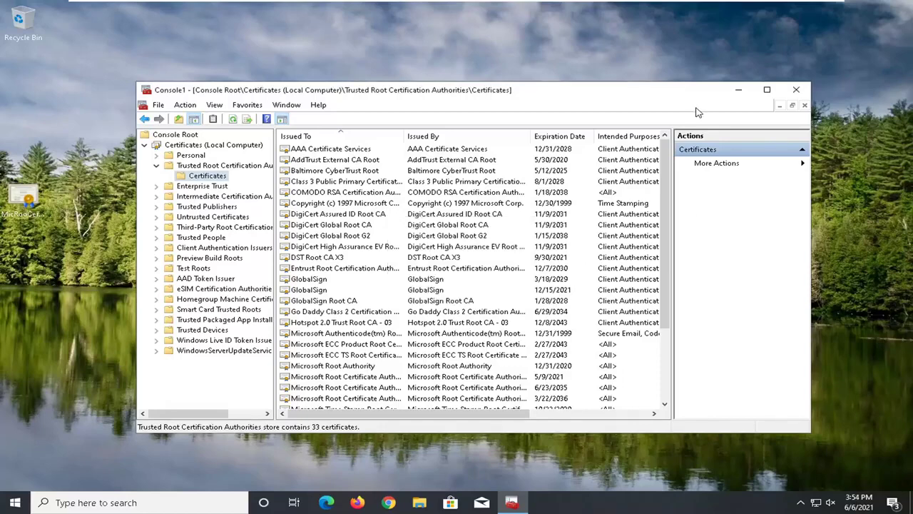
Close the console, saving its settings as Console1 in Windows Administrative Tools, and move the desktop certificate file to the Recycle Bin
left_click(794, 91)
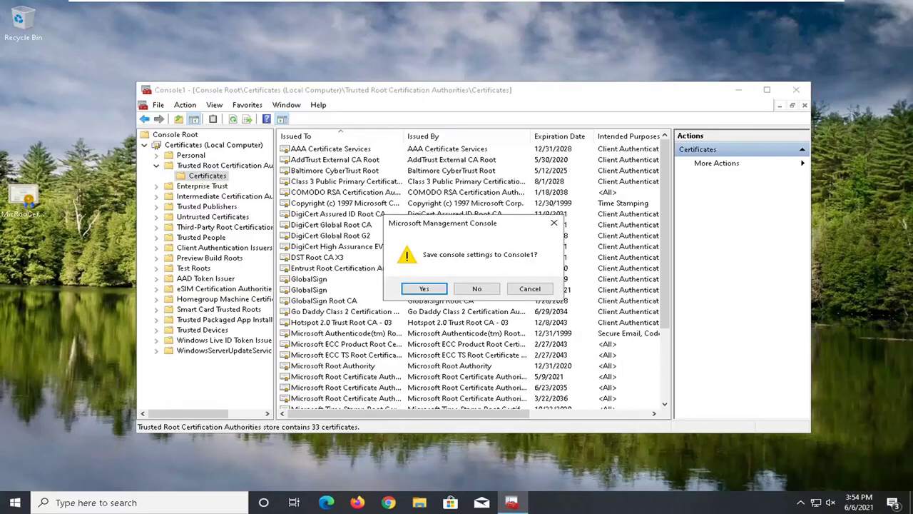
left_click(428, 290)
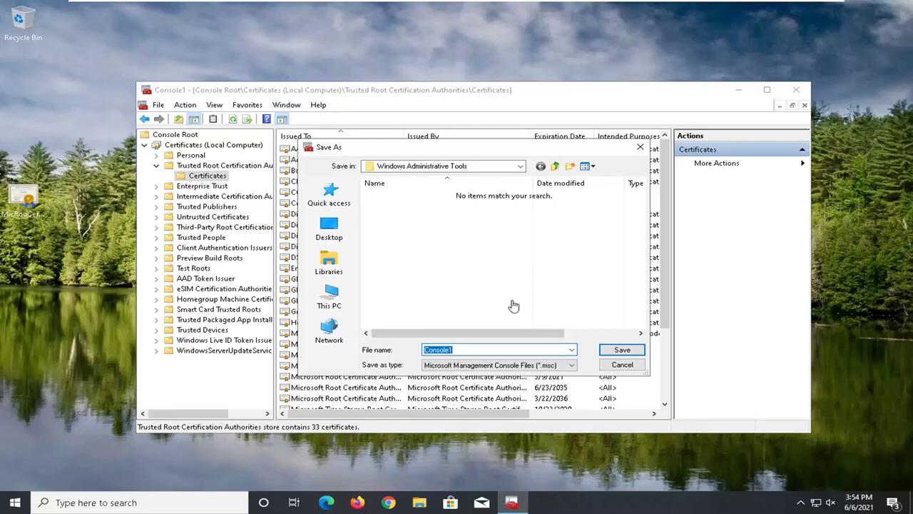
left_click(632, 350)
left_click_drag(28, 204, 23, 25)
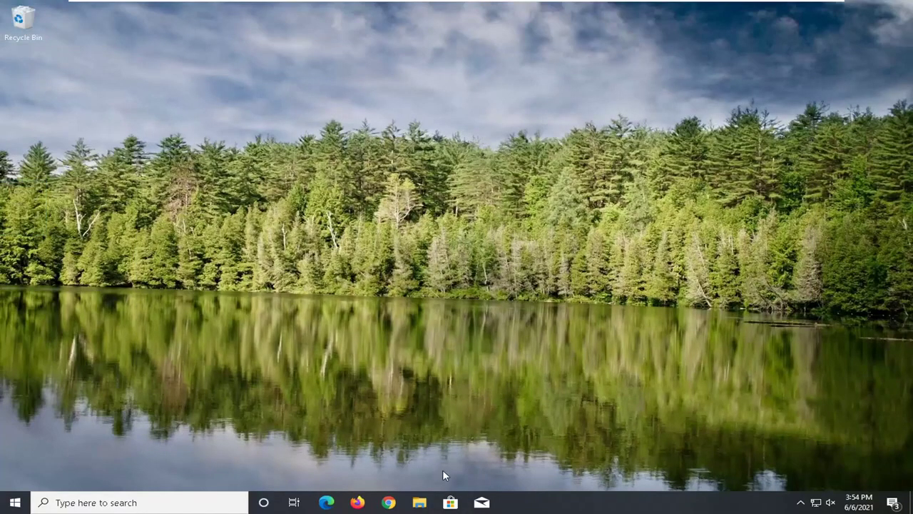
In Chrome, search Google for "download net framework 4.8"
left_click(388, 502)
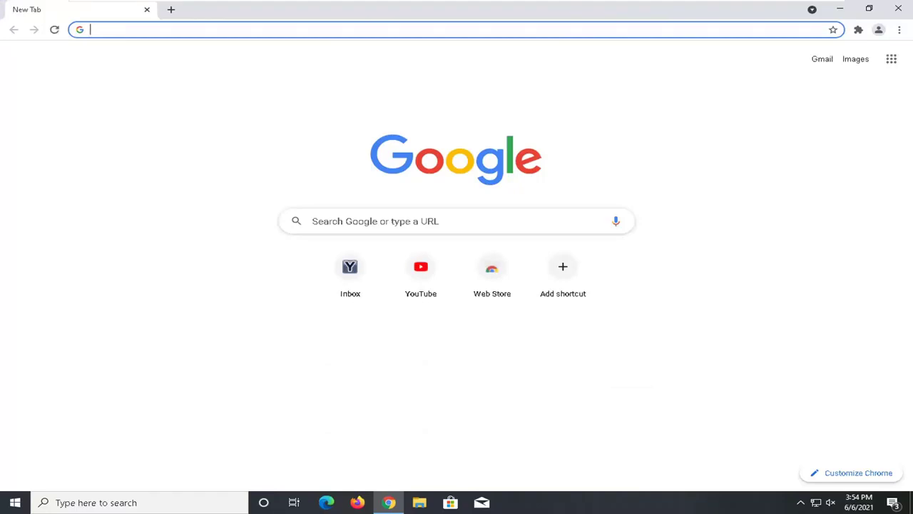
type("download ")
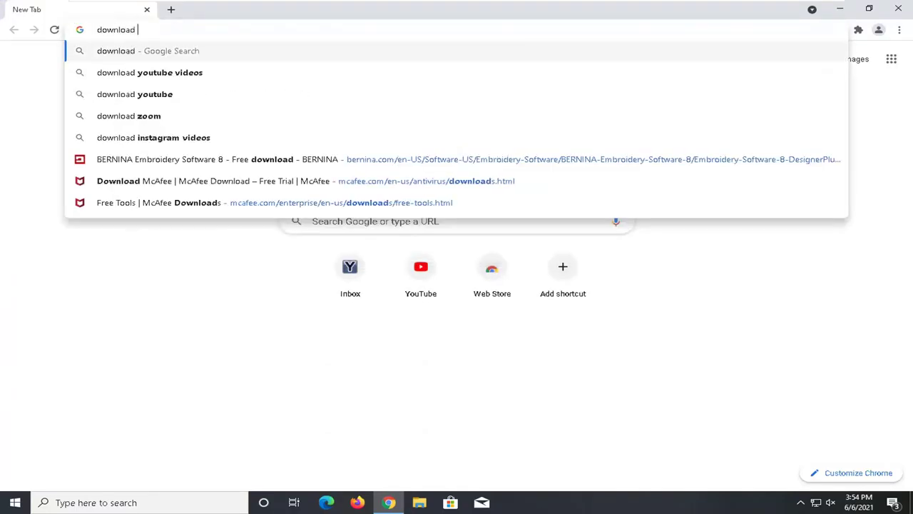
type("net fr")
key("ctrl+a")
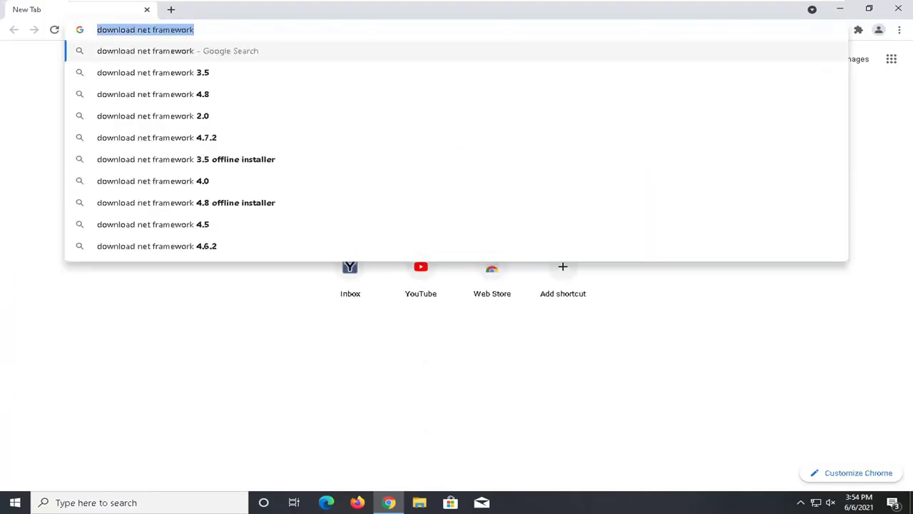
type("download net f")
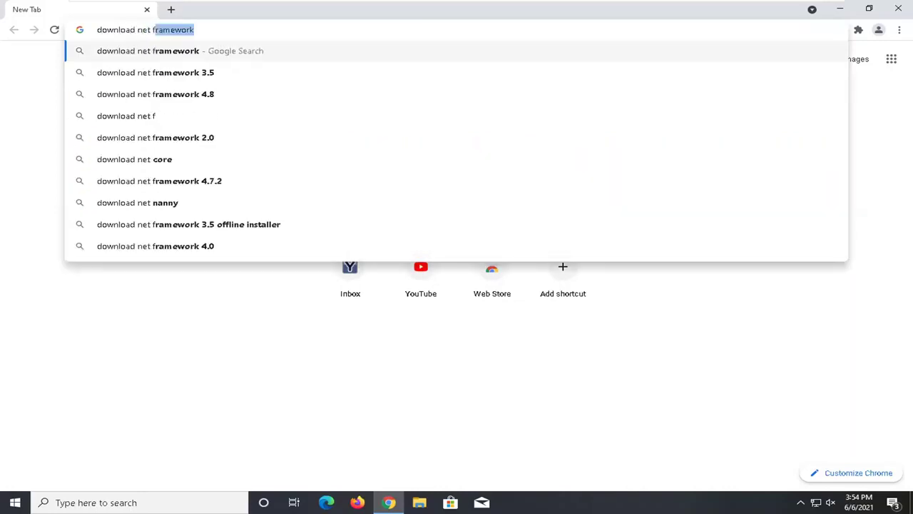
type("ramework 4.8")
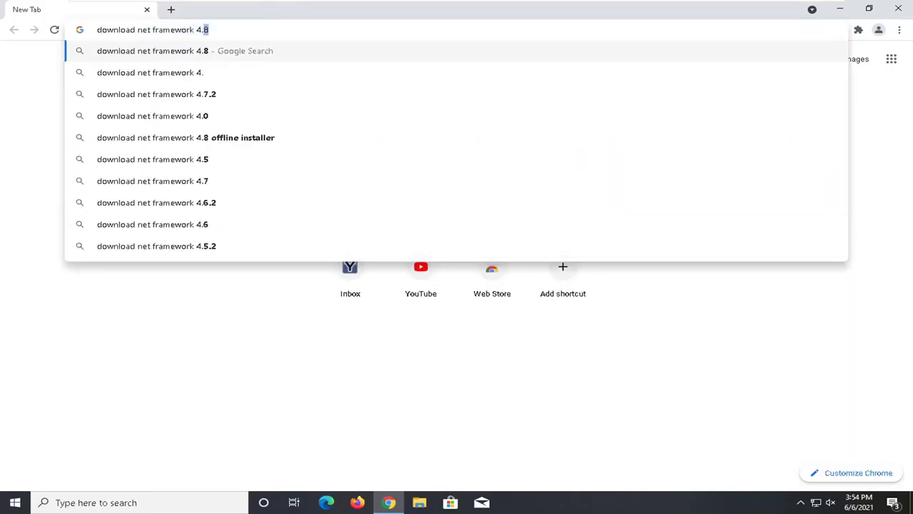
key("Return")
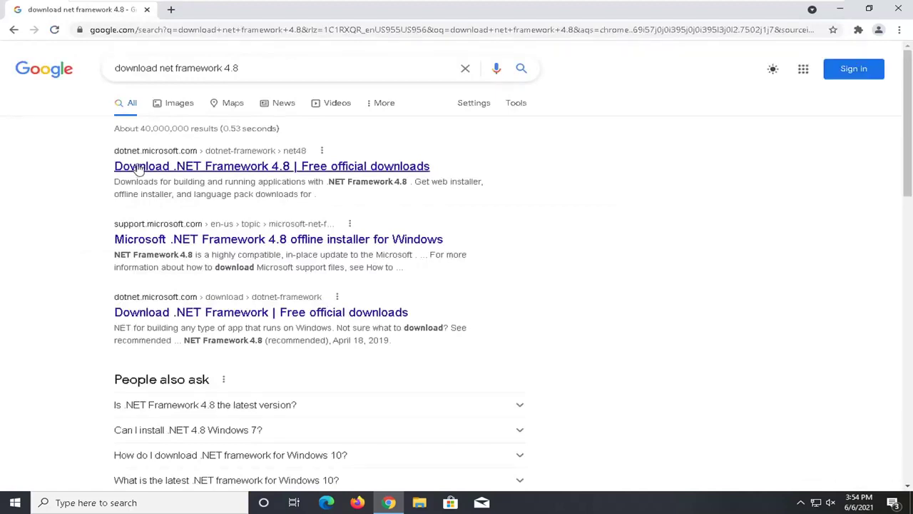
Open the official dotnet.microsoft.com page for .NET Framework 4.8 and download the Runtime
left_click(147, 167)
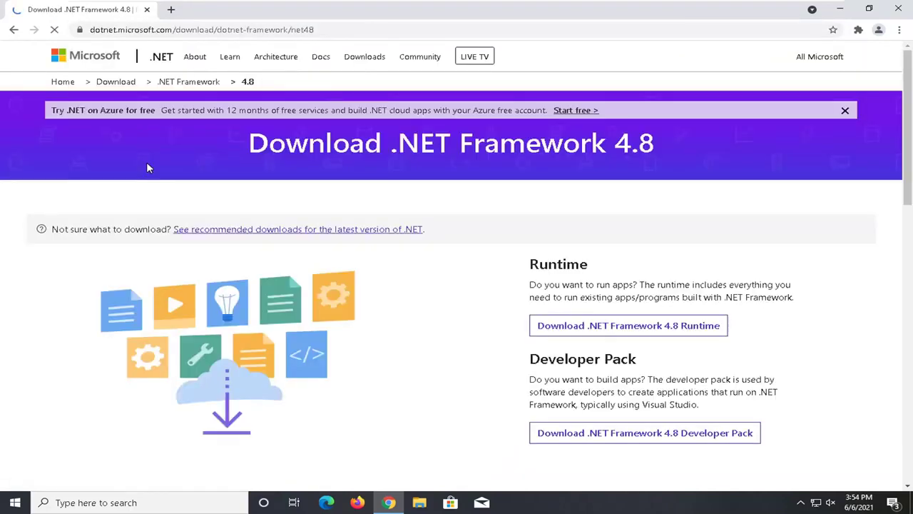
scroll(575, 292, "down", 1)
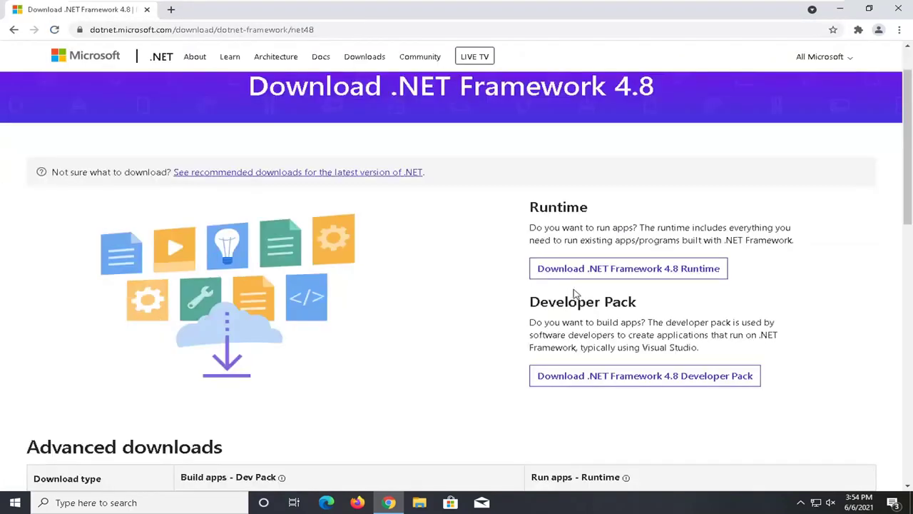
left_click(632, 272)
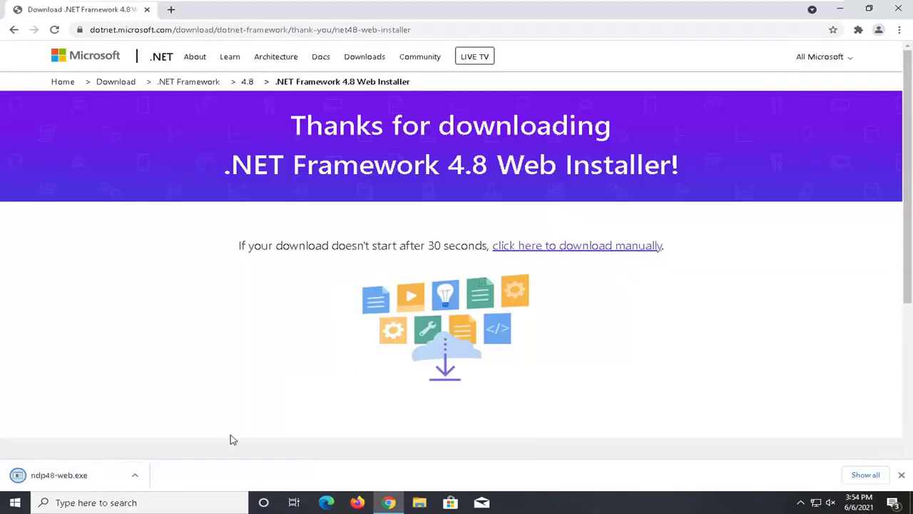
Run the downloaded ndp48-web.exe installer, allow it to make changes to the device, and close the setup with the browser minimized
left_click(21, 478)
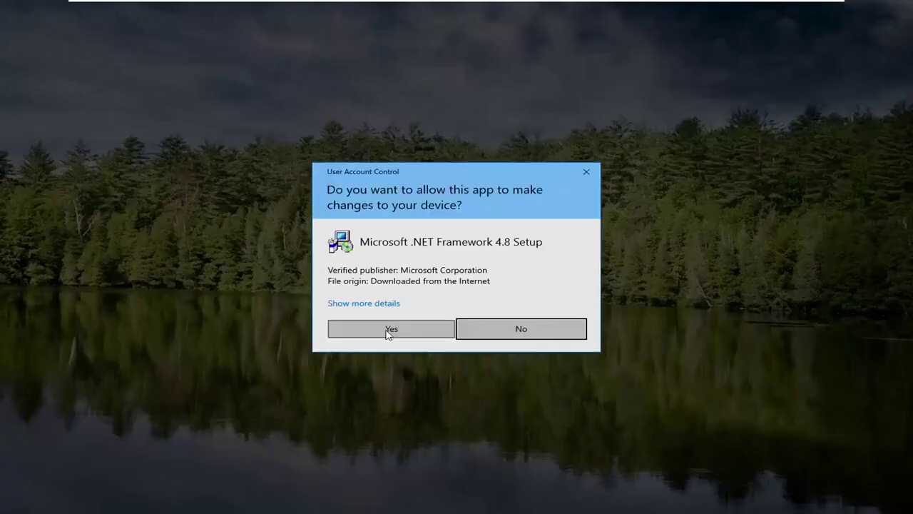
left_click(387, 330)
left_click(841, 10)
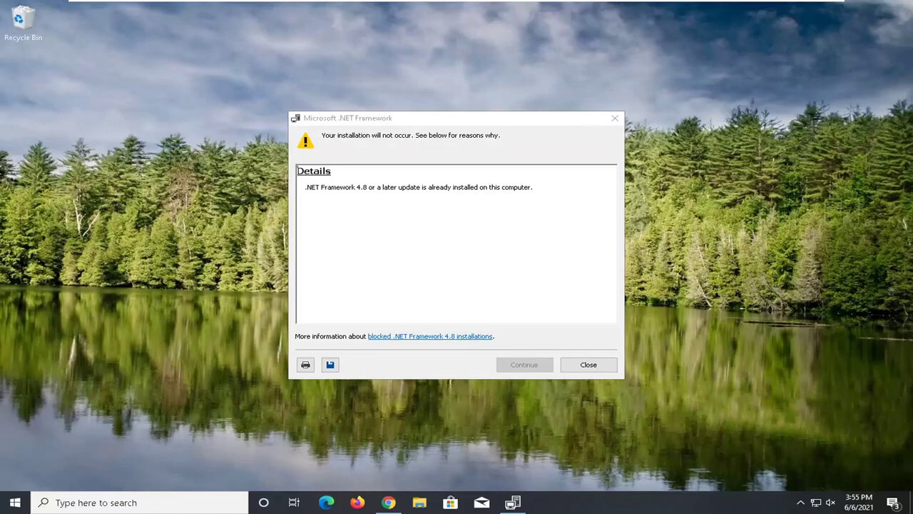
left_click(585, 366)
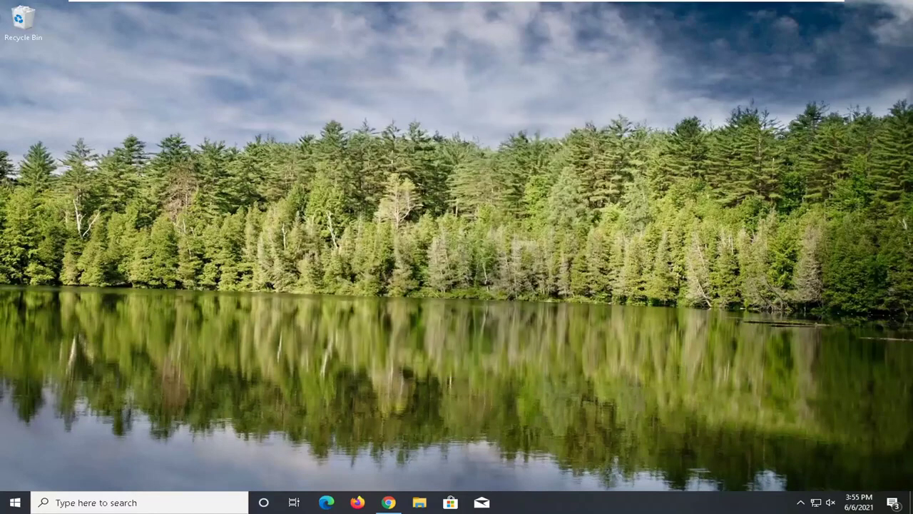